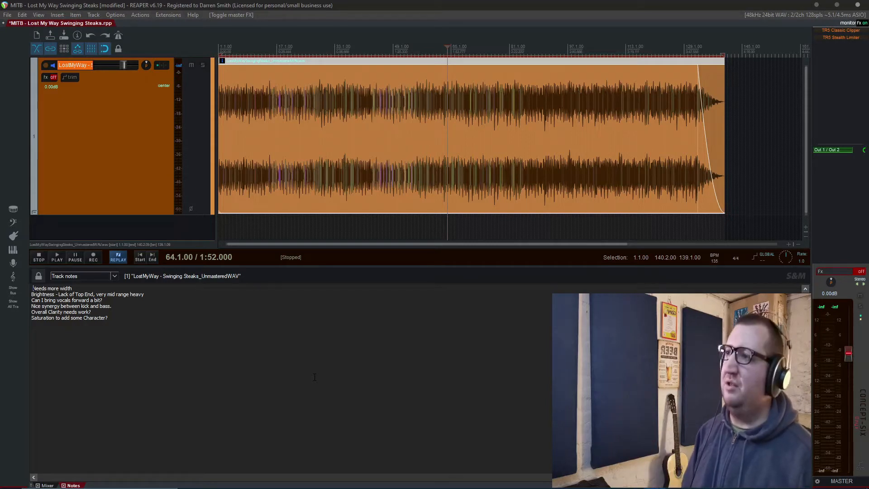
# - Close the track notes and audition the unprocessed track from bar 17, from a mid-song passage and from bar 79
pyautogui.press('Escape')
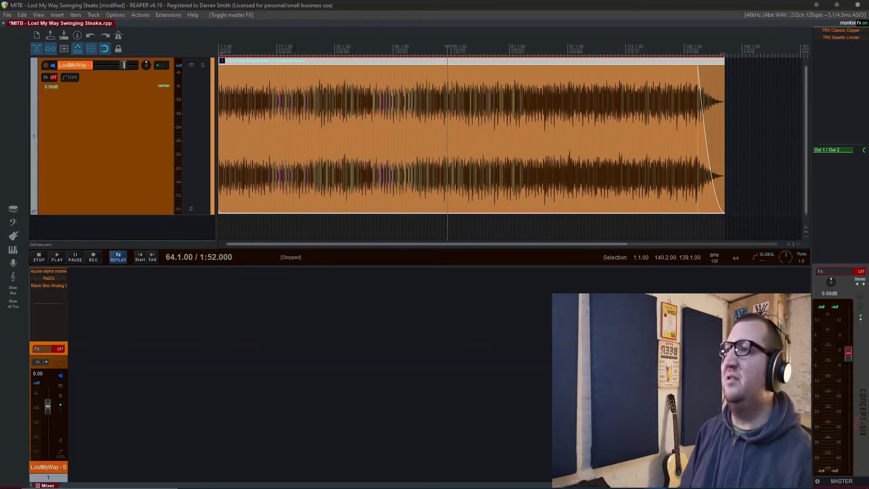
pyautogui.click(298, 61)
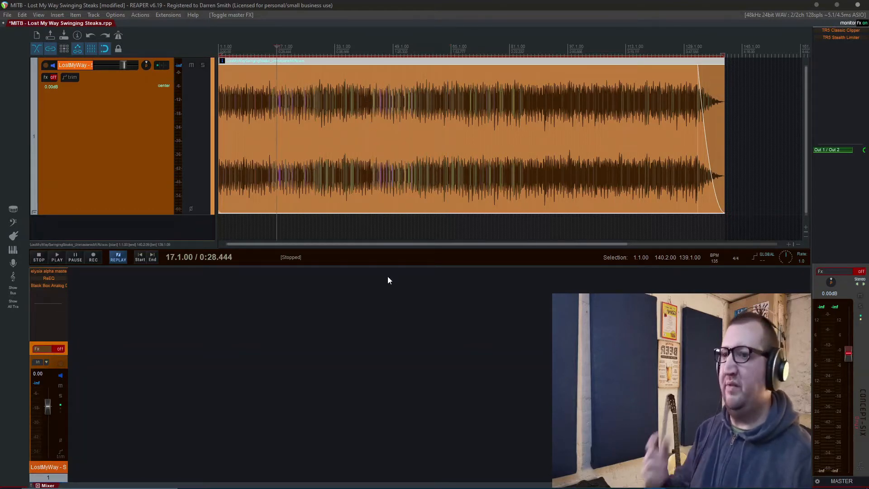
pyautogui.press('space')
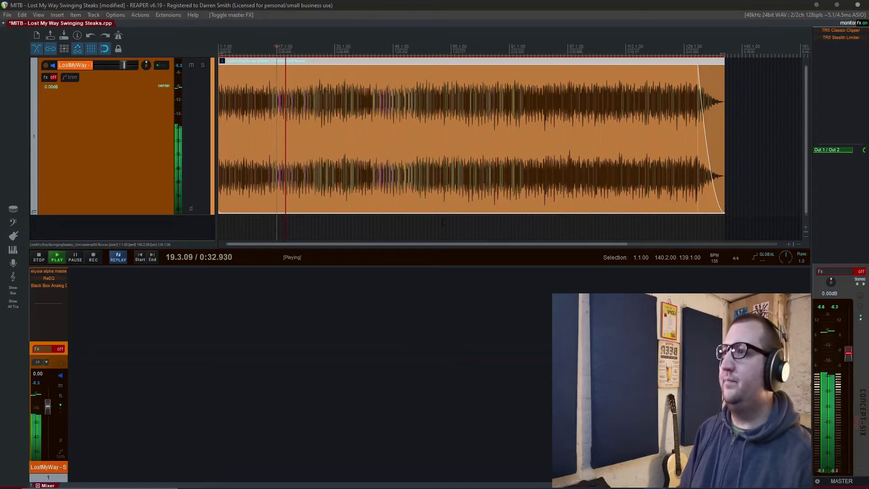
pyautogui.click(343, 46)
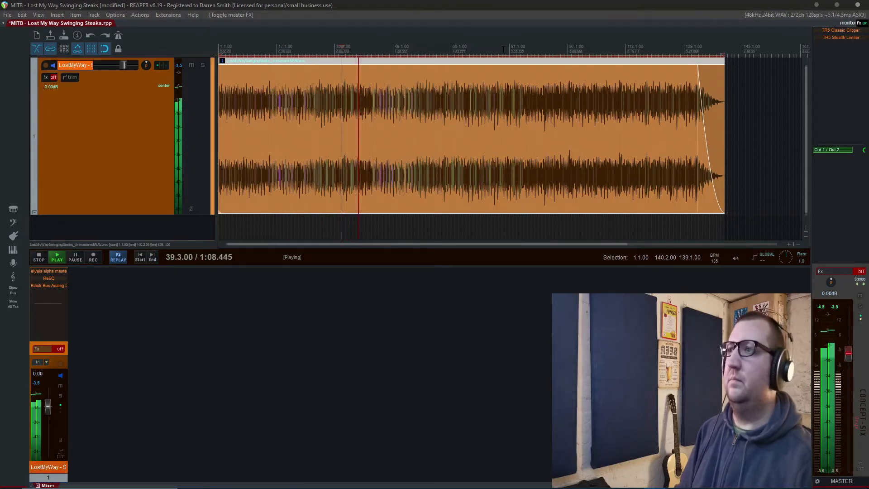
pyautogui.click(504, 49)
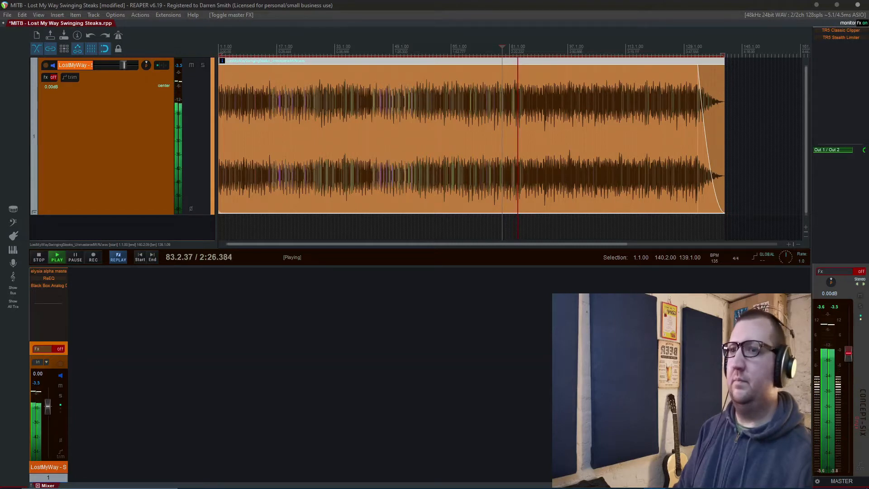
pyautogui.press('space')
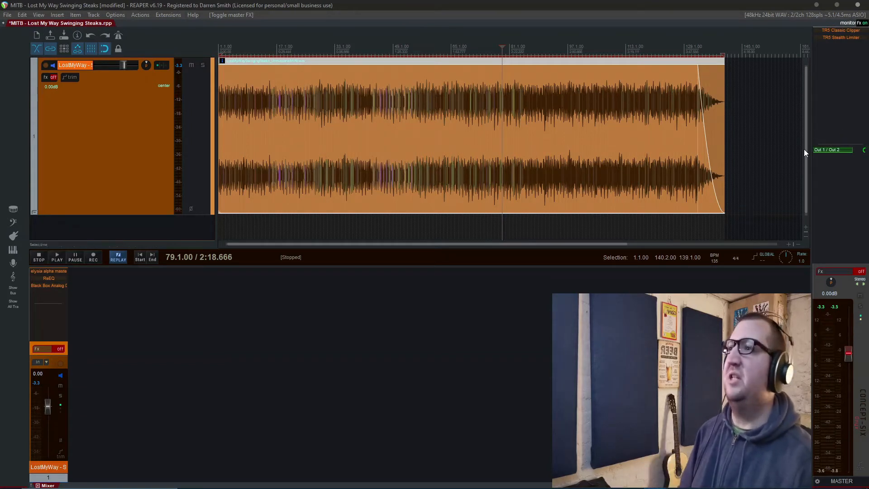
# - Enable the master effects, open the TR5 Classic Clipper in a clear spot and bypass the TR5 Stealth Limiter
pyautogui.click(863, 272)
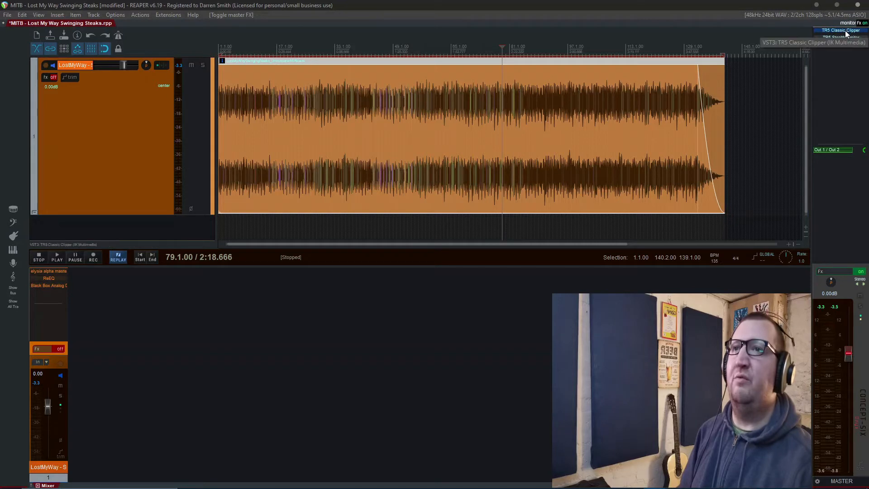
pyautogui.click(841, 30)
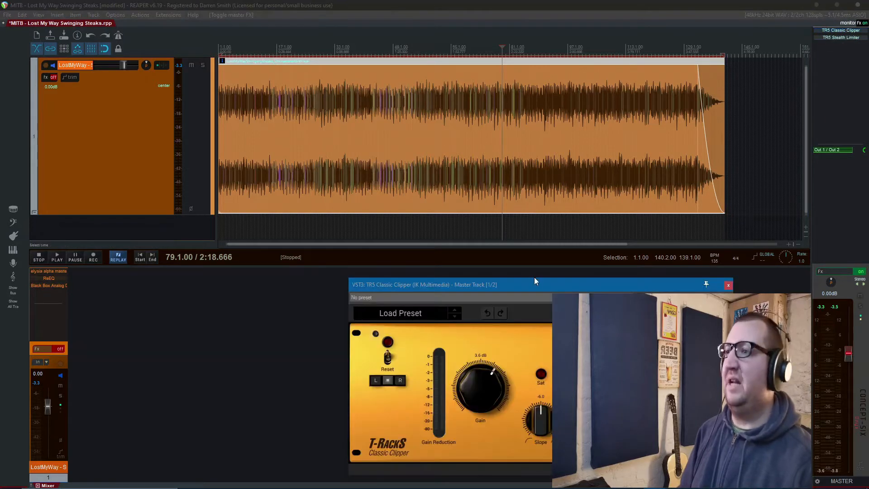
pyautogui.moveTo(538, 284); pyautogui.dragTo(283, 165)
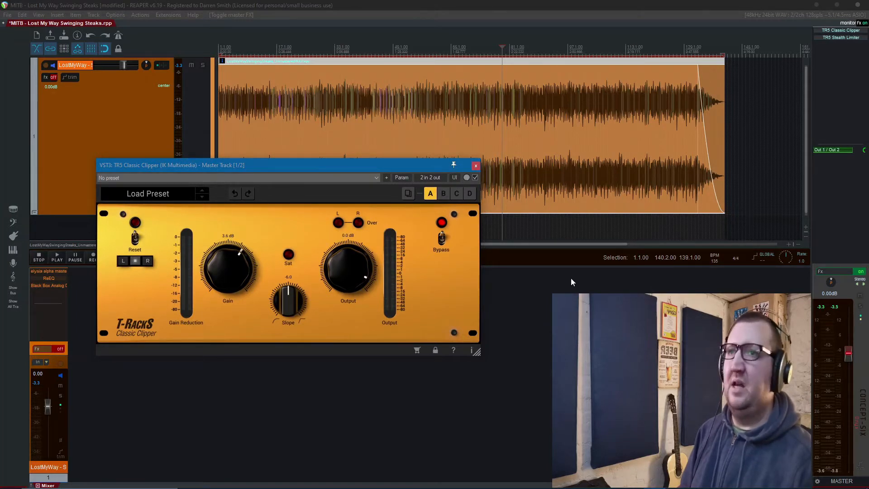
pyautogui.keyDown('shift'); pyautogui.click(841, 38); pyautogui.keyUp('shift')
pyautogui.click(325, 169)
pyautogui.moveTo(323, 170); pyautogui.dragTo(314, 138)
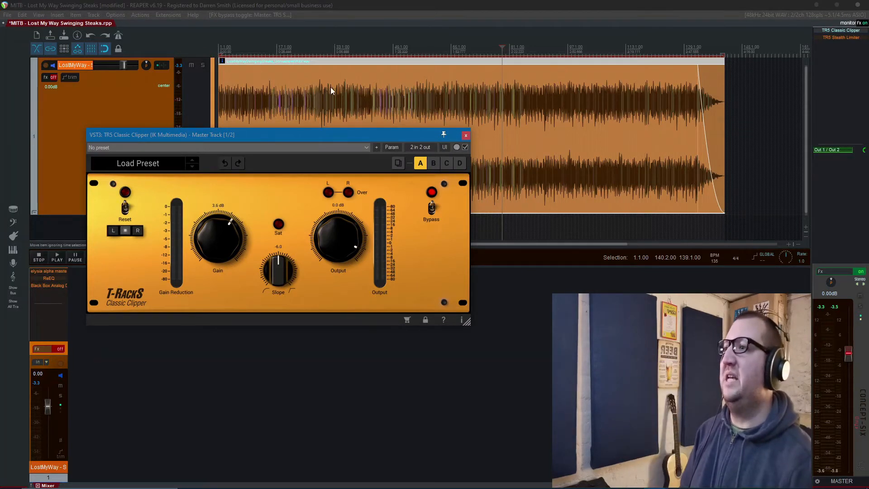
# - Audition the track from bar 33 with only the Classic Clipper active on the master
pyautogui.click(334, 108)
pyautogui.press('space')
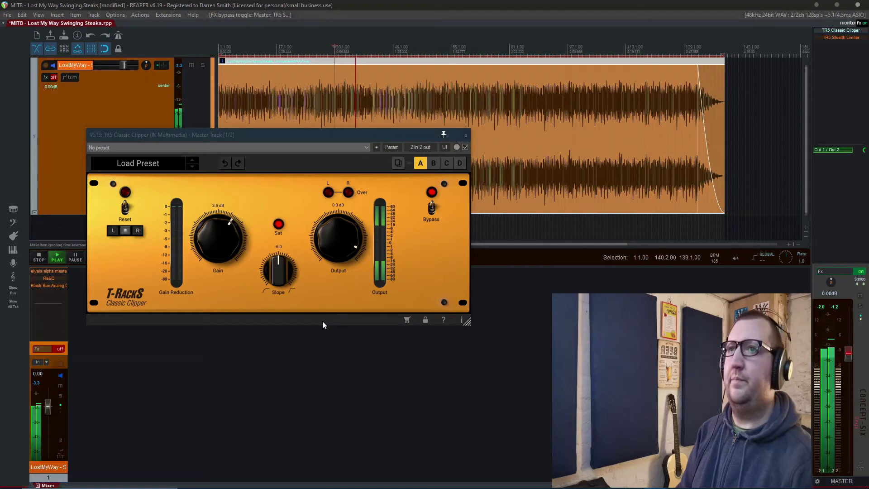
pyautogui.press('space')
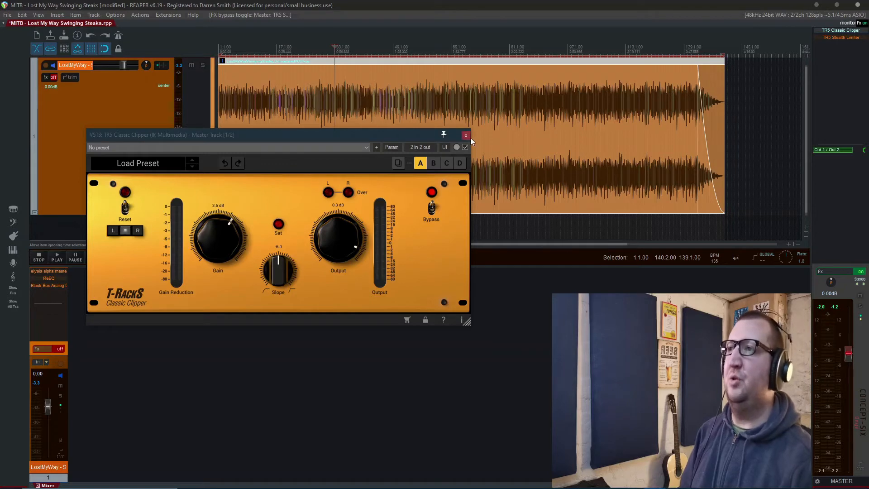
# - Re-enable and open the Stealth Limiter, arrange it below the Classic Clipper and audition both from bar 33
pyautogui.moveTo(382, 132); pyautogui.dragTo(366, 37)
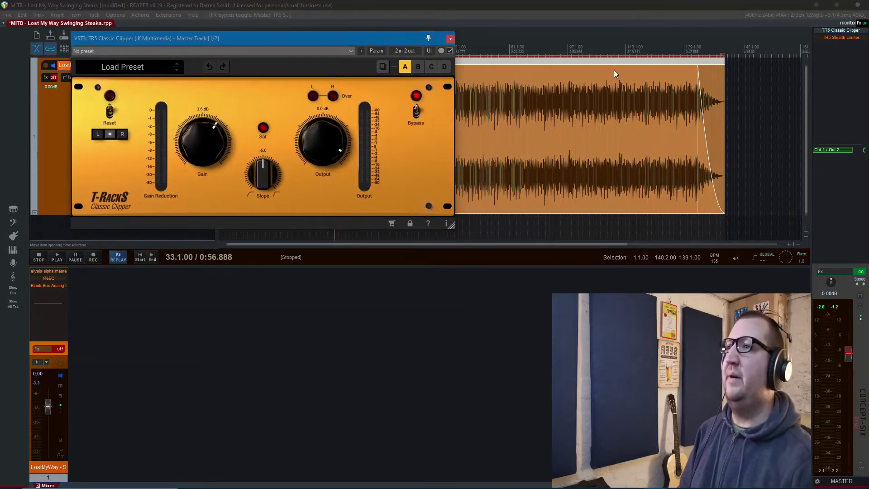
pyautogui.click(847, 39)
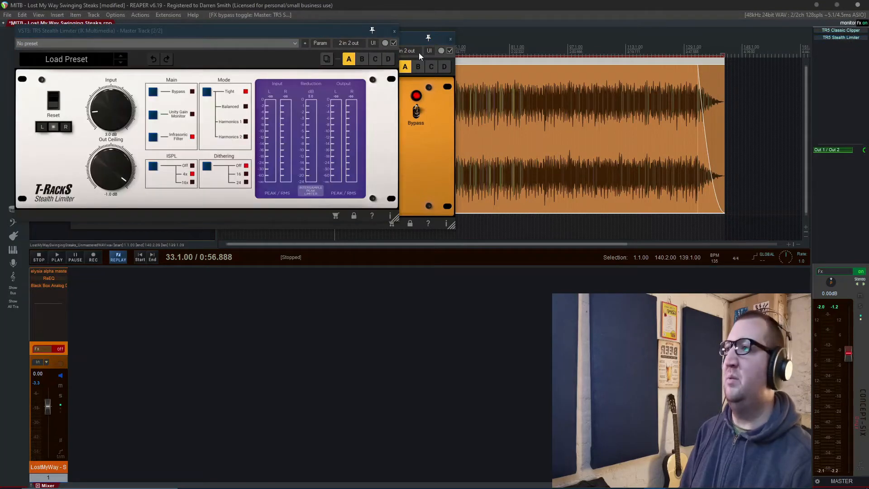
pyautogui.moveTo(330, 31); pyautogui.dragTo(404, 262)
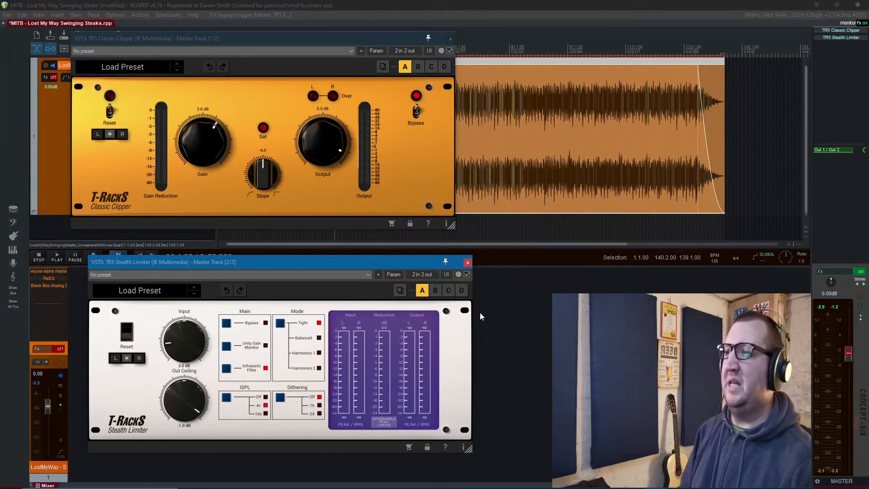
pyautogui.moveTo(343, 37); pyautogui.dragTo(380, 73)
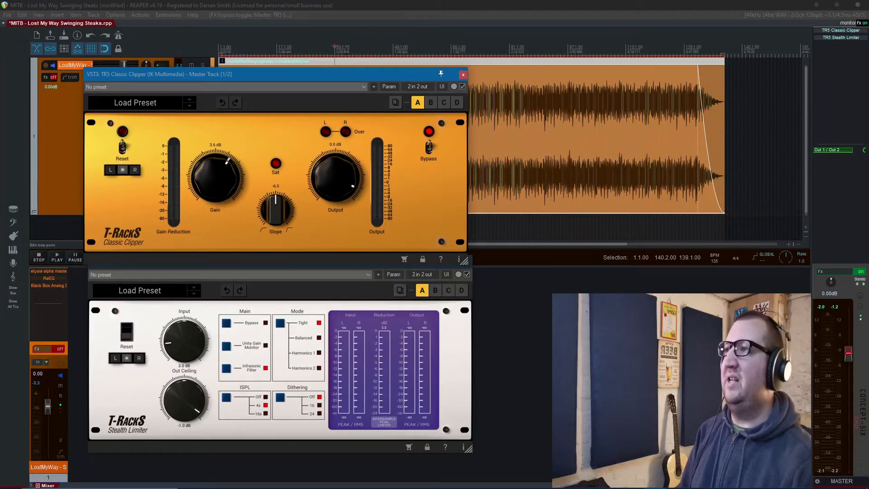
pyautogui.press('space')
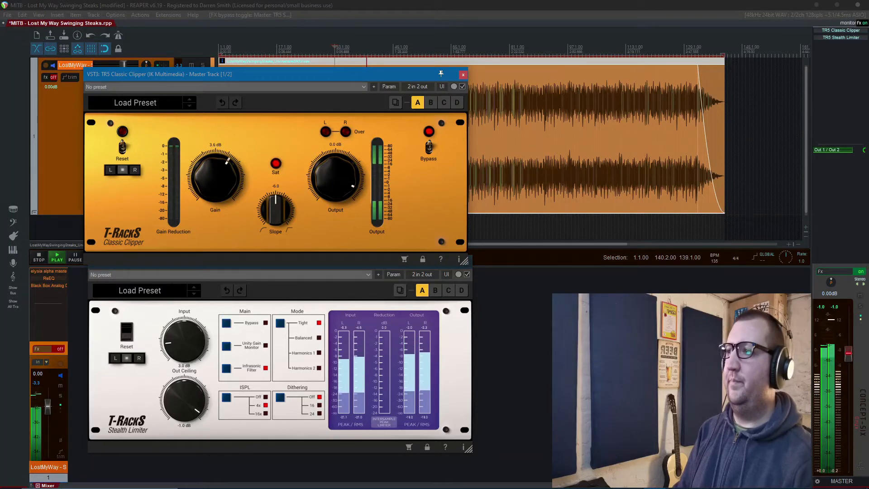
pyautogui.press('space')
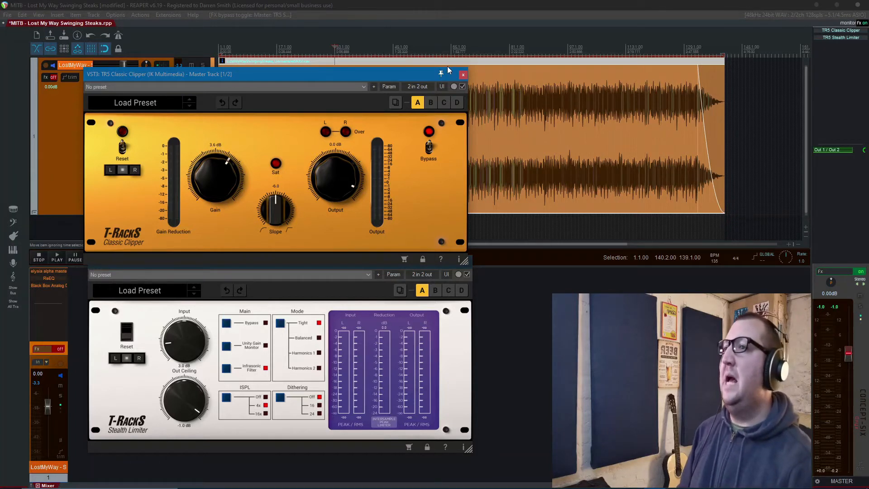
# - Play from bar 49 while switching the master effects off and on to compare, leave them enabled and close their windows
pyautogui.click(445, 48)
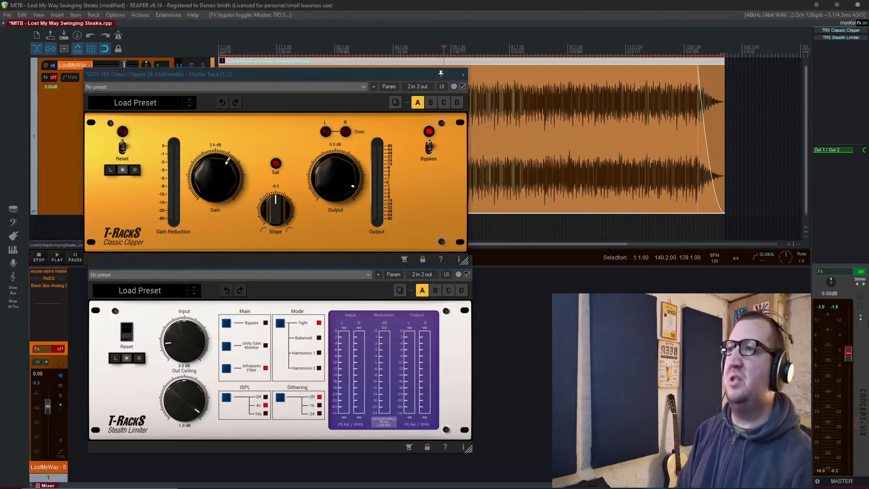
pyautogui.click(861, 272)
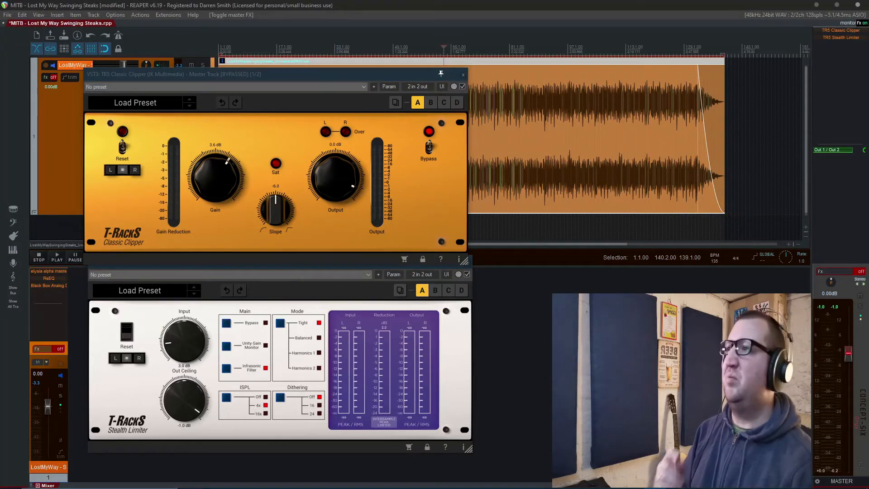
pyautogui.click(393, 48)
pyautogui.press('space')
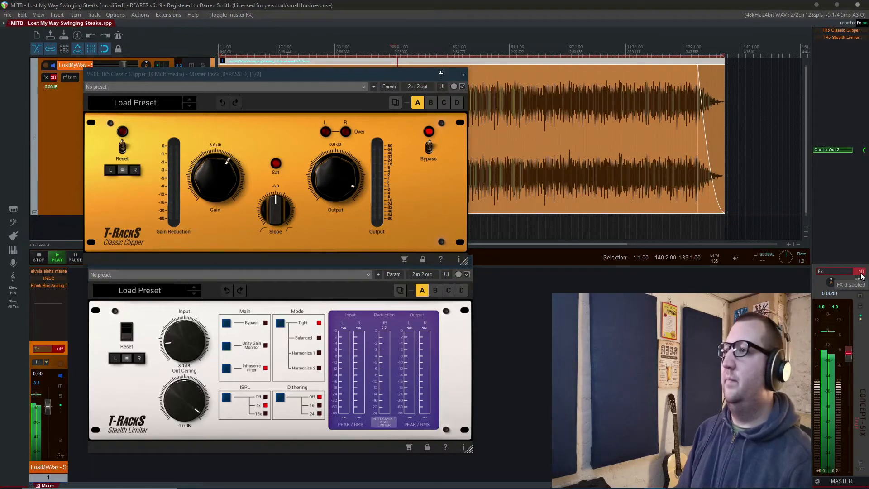
pyautogui.click(861, 272)
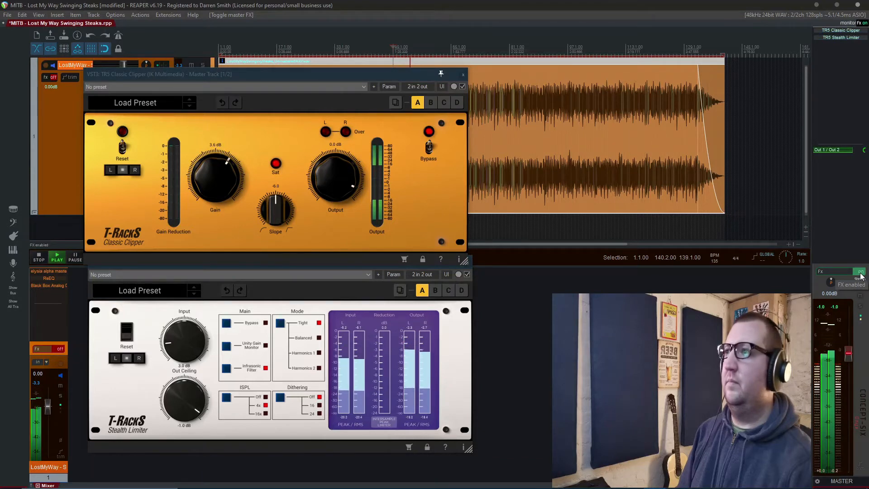
pyautogui.click(861, 273)
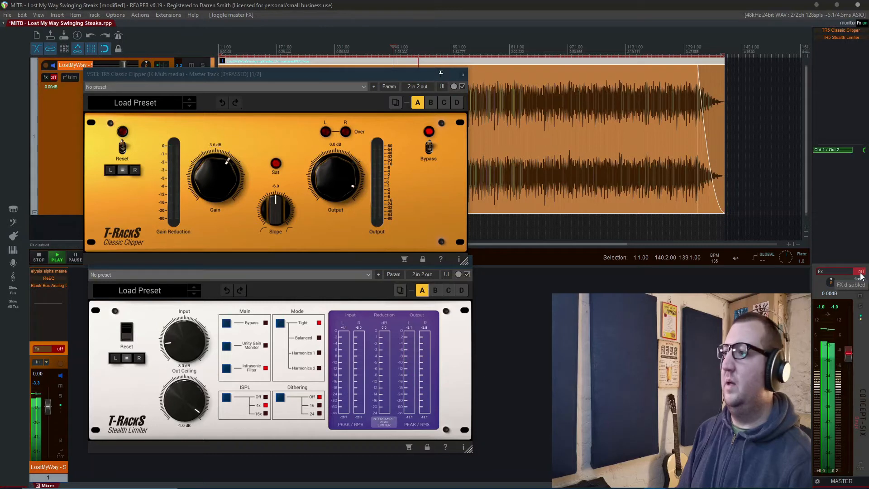
pyautogui.click(861, 273)
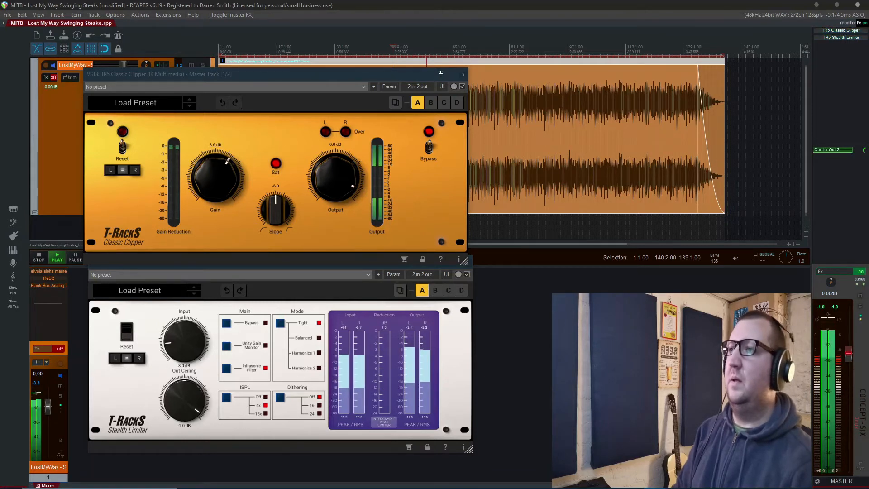
pyautogui.press('space')
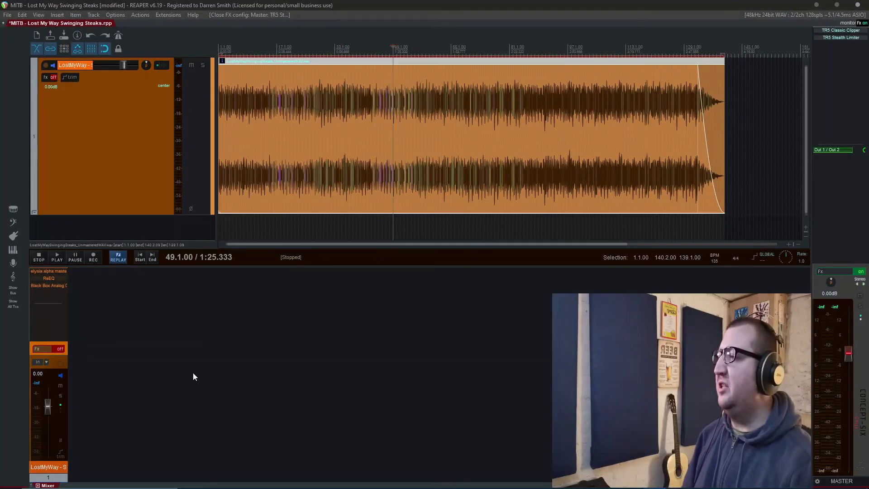
# - Enable the track's effects chain, bypass ReEQ and the Black Box plugin, and open the elysia alpha master compressor in a clear spot
pyautogui.click(63, 348)
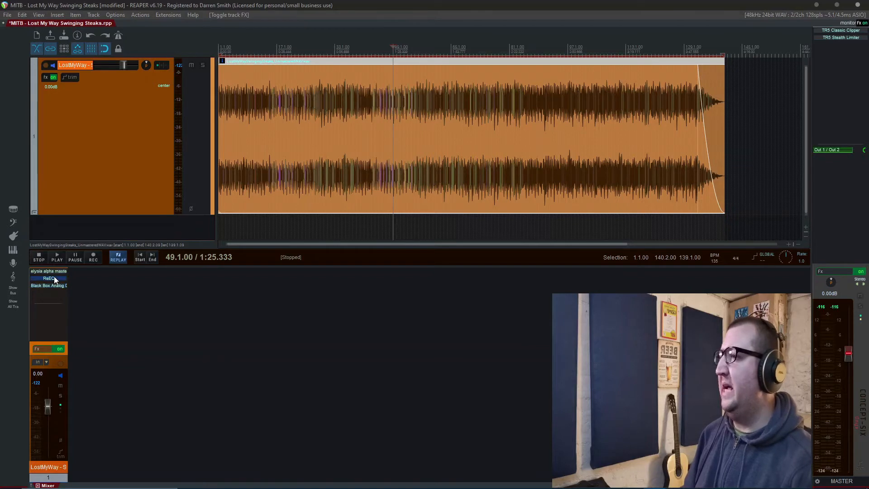
pyautogui.keyDown('shift'); pyautogui.click(54, 278); pyautogui.keyUp('shift')
pyautogui.keyDown('shift'); pyautogui.click(54, 286); pyautogui.keyUp('shift')
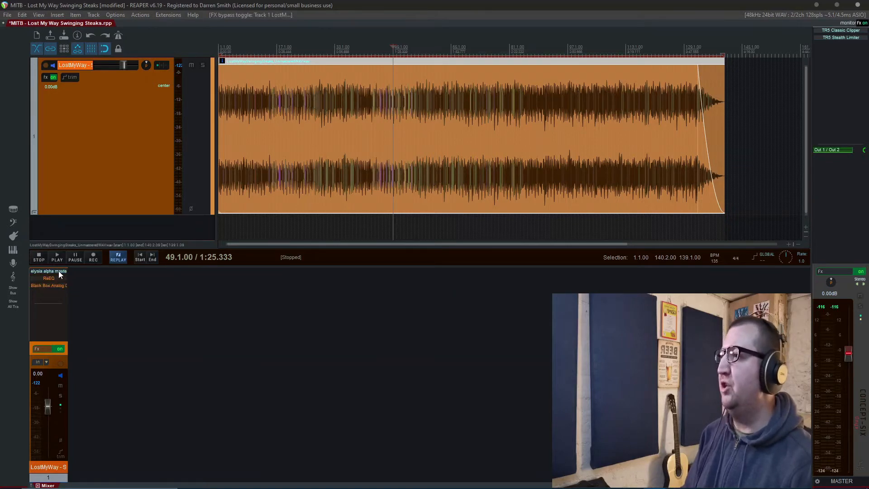
pyautogui.click(58, 271)
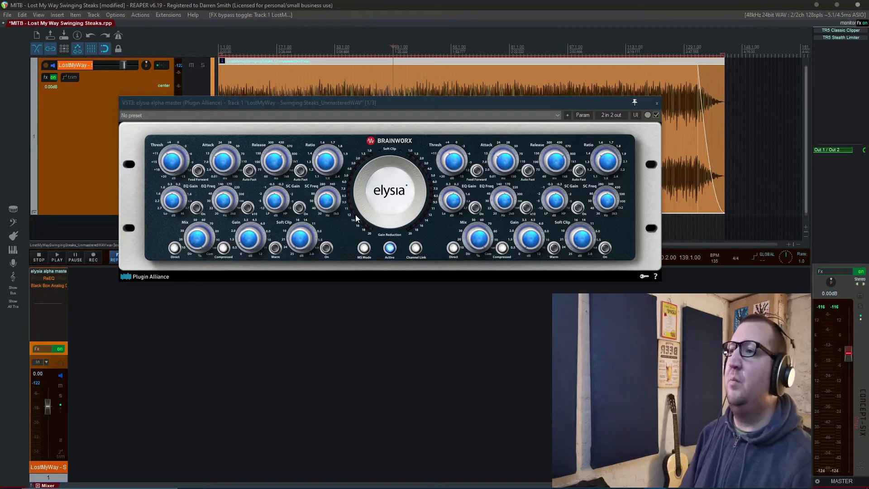
pyautogui.moveTo(349, 106); pyautogui.dragTo(266, 76)
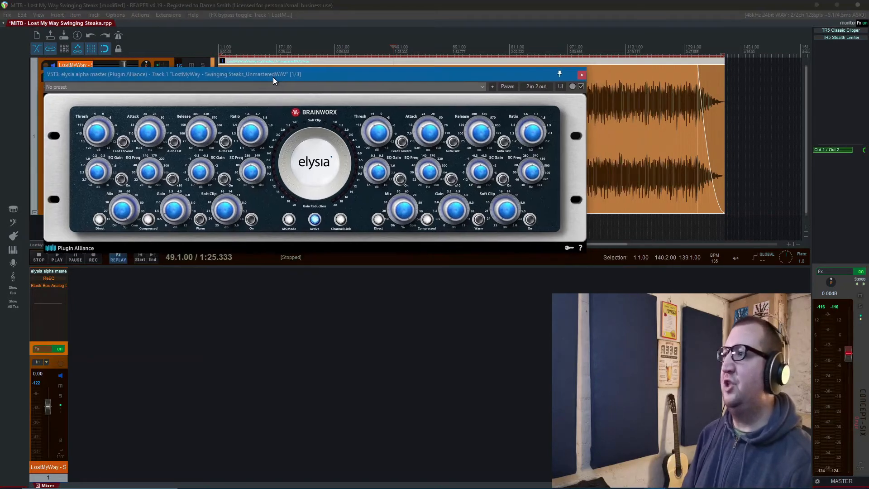
# - Re-enable ReEQ on the track, inspect its high shelf, peak and low cut bands, and close its window
pyautogui.click(45, 278)
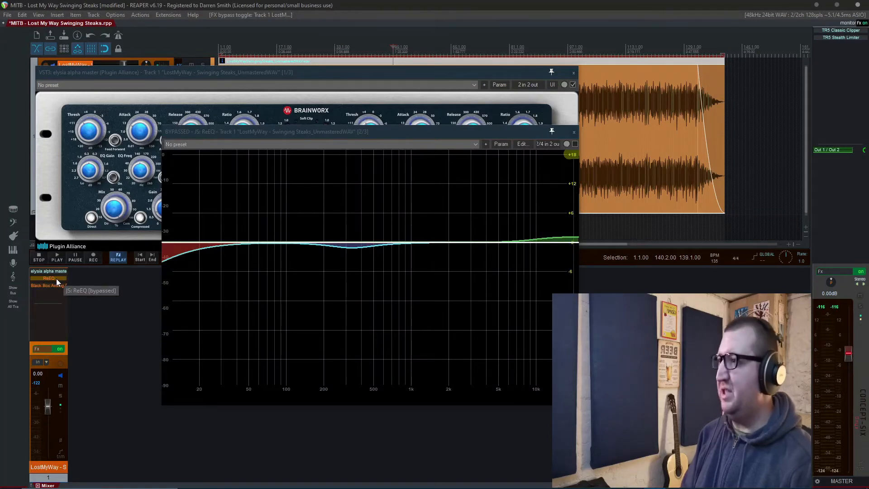
pyautogui.keyDown('shift'); pyautogui.click(56, 278); pyautogui.keyUp('shift')
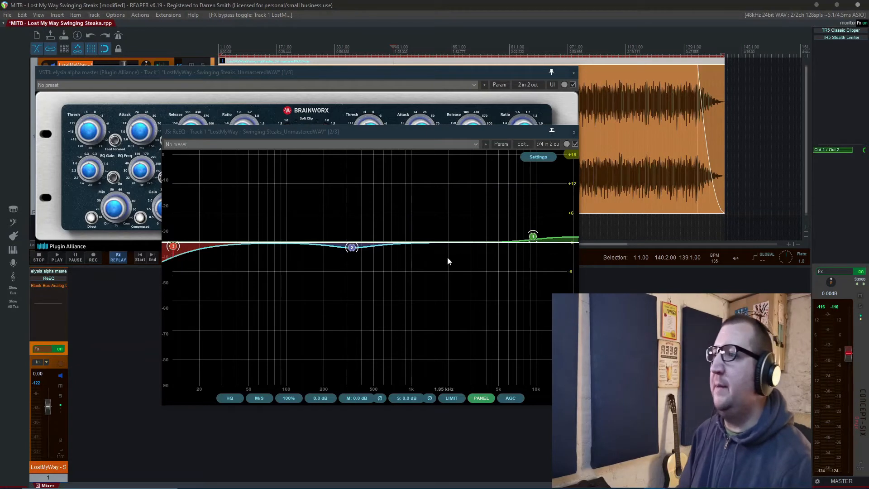
pyautogui.click(533, 238)
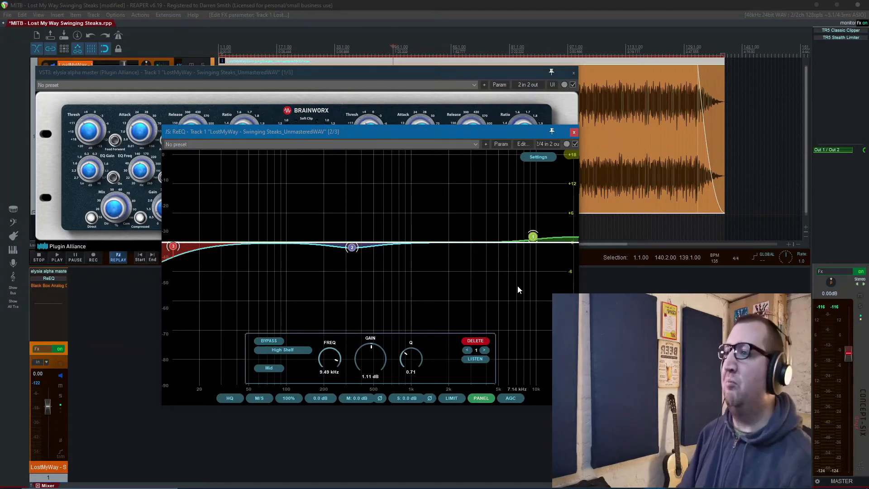
pyautogui.click(352, 248)
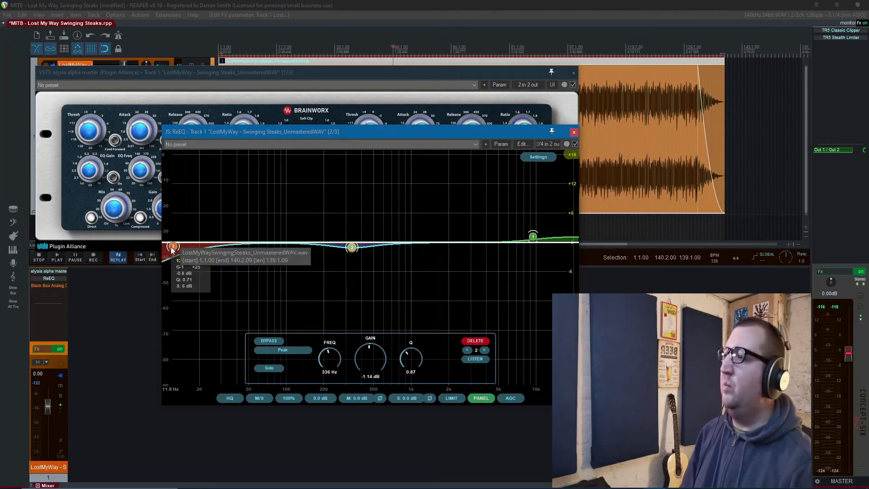
pyautogui.click(173, 248)
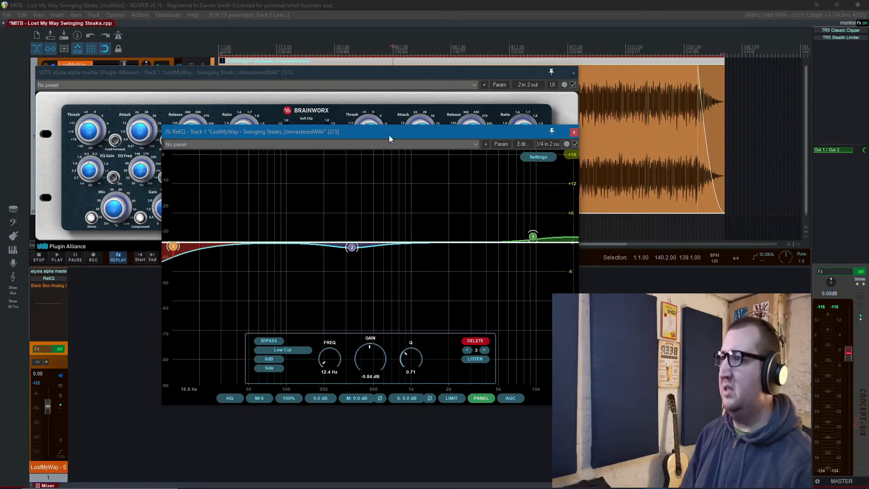
pyautogui.click(573, 133)
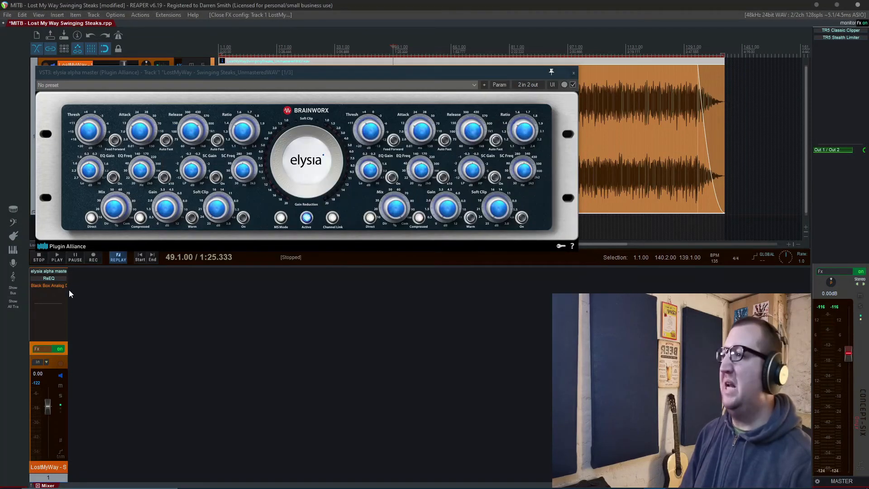
# - Re-enable the Black Box HG-2 plugin on the track, inspect its saturation settings, and close both its window and the elysia alpha master window
pyautogui.keyDown('shift'); pyautogui.click(56, 286); pyautogui.keyUp('shift')
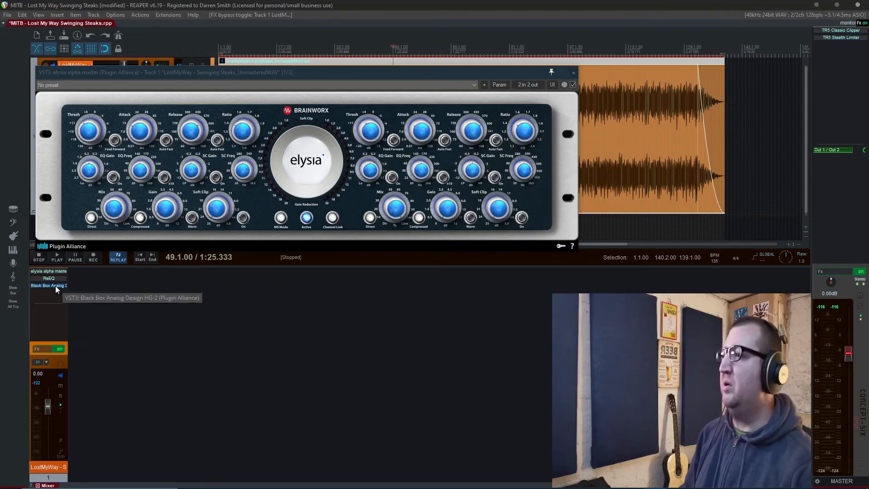
pyautogui.click(55, 286)
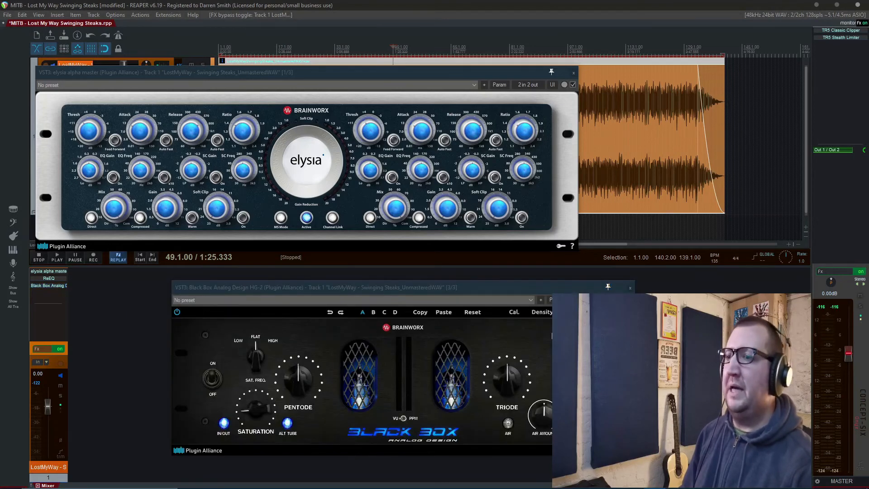
pyautogui.moveTo(510, 287); pyautogui.dragTo(491, 266)
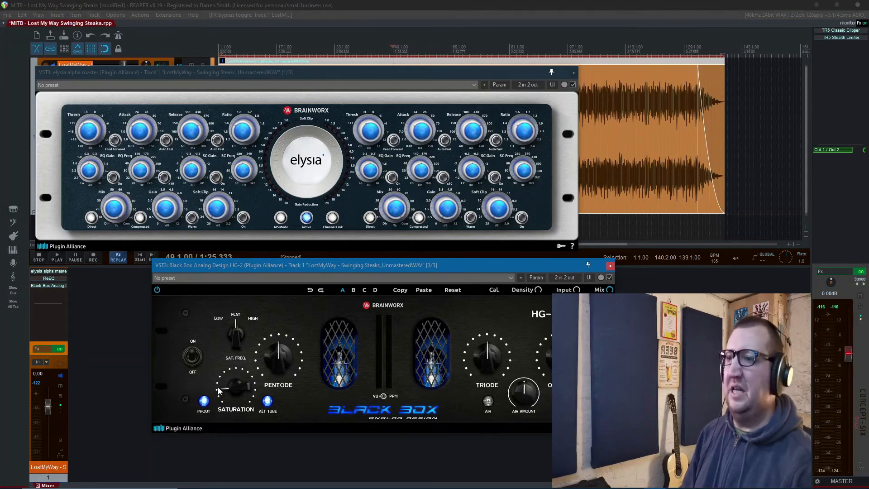
pyautogui.click(610, 266)
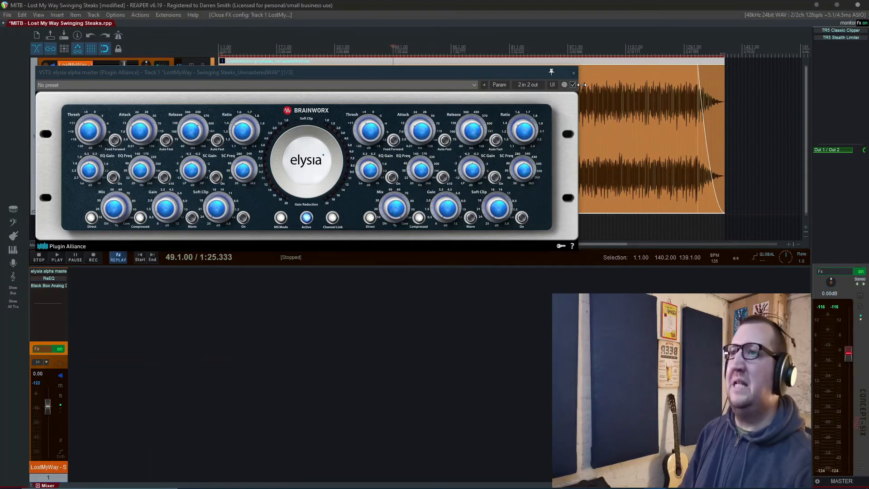
pyautogui.click(573, 73)
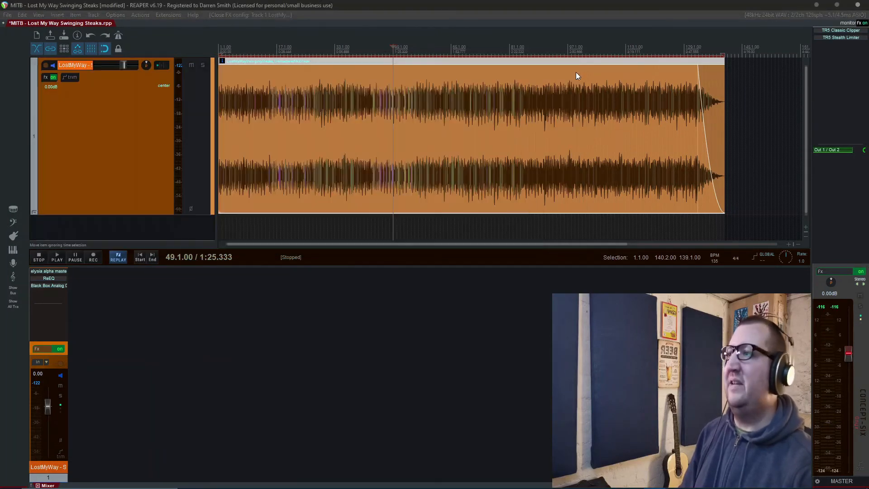
# - Play from about bar 9 near the song's start, switching the track's effects chain off and on to compare
pyautogui.click(247, 47)
pyautogui.press('space')
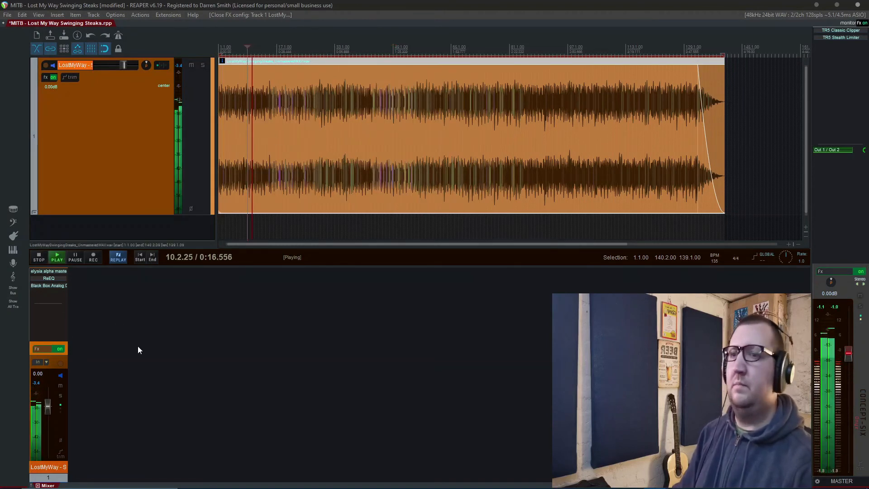
pyautogui.click(61, 350)
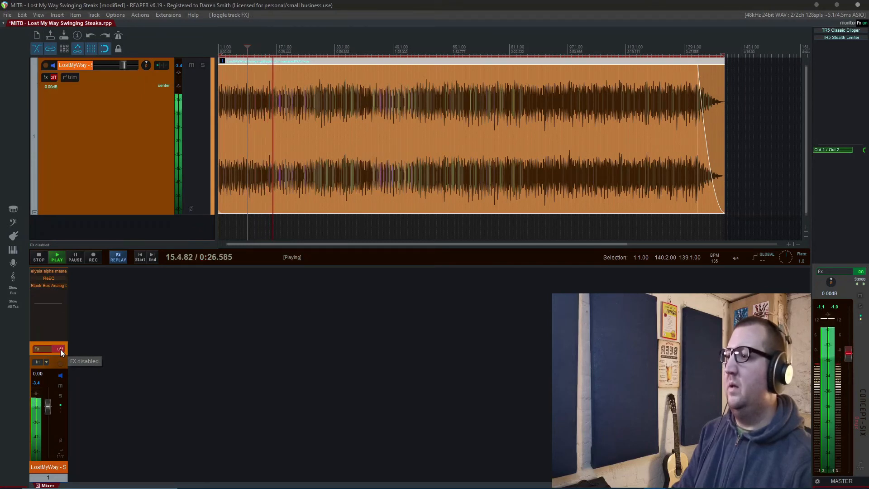
pyautogui.click(60, 350)
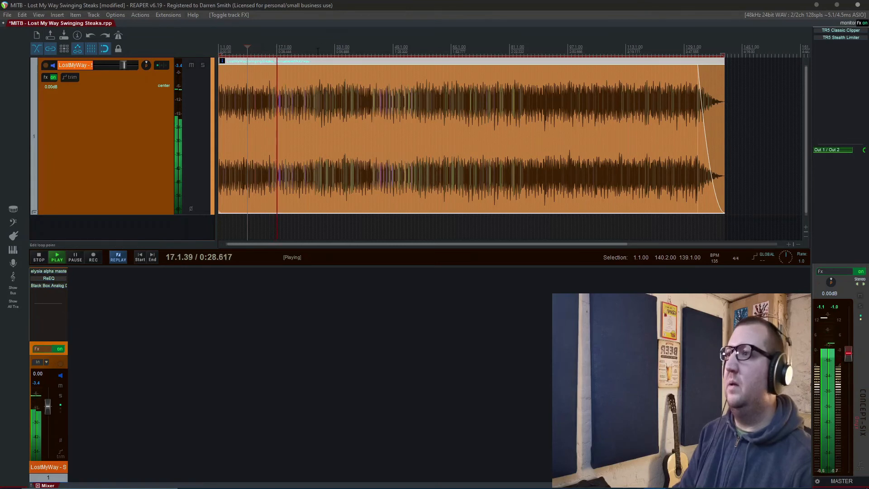
# - Compare the track with its effects chain off and on from bar 28 and bar 79, leave it enabled and stop playback
pyautogui.click(317, 234)
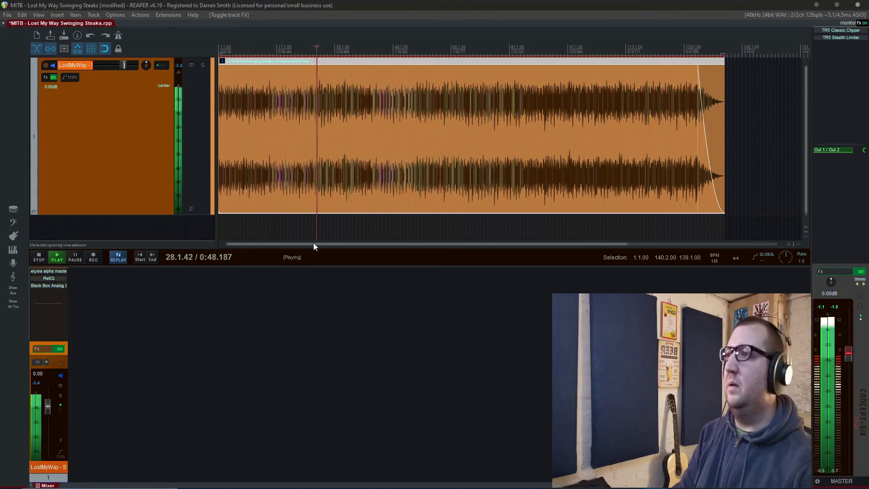
pyautogui.click(60, 349)
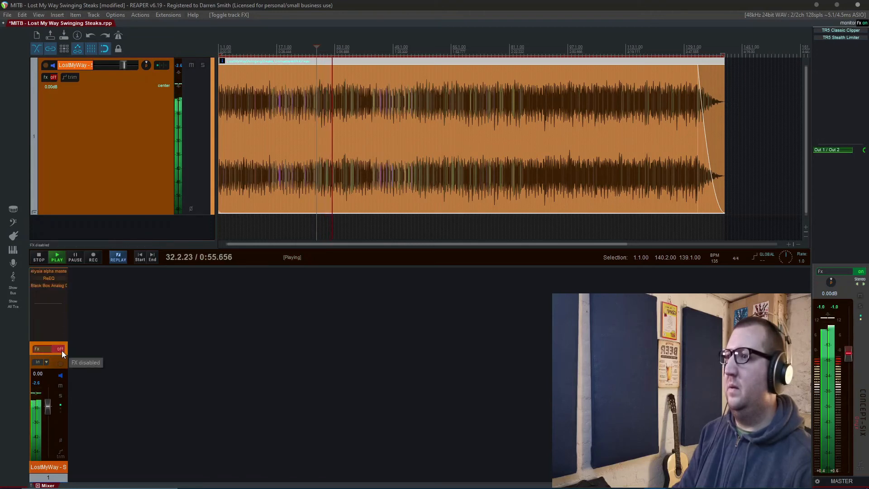
pyautogui.click(61, 350)
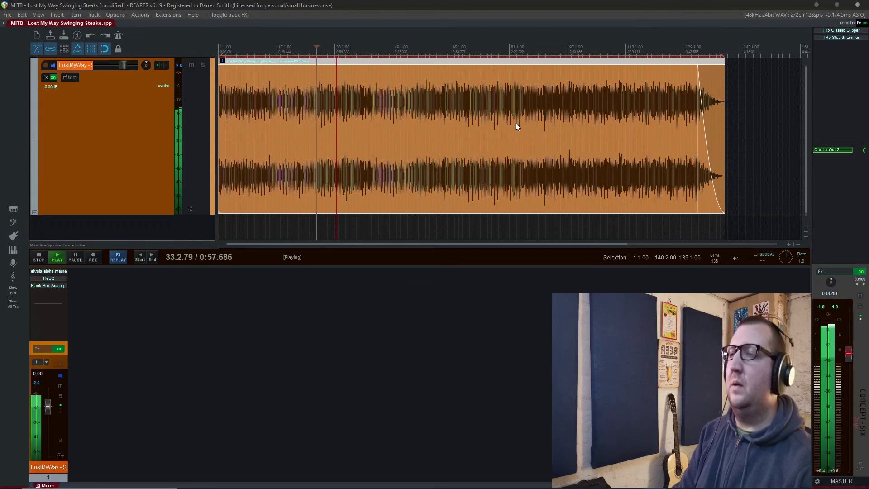
pyautogui.click(503, 52)
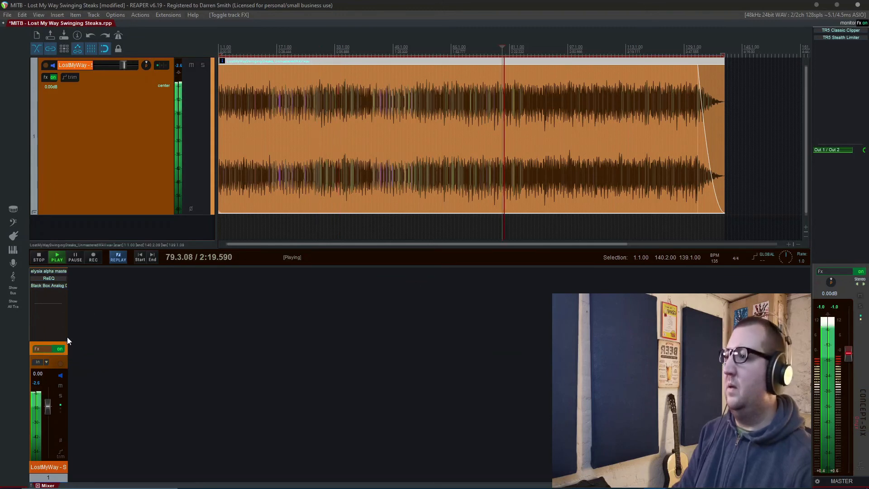
pyautogui.click(60, 350)
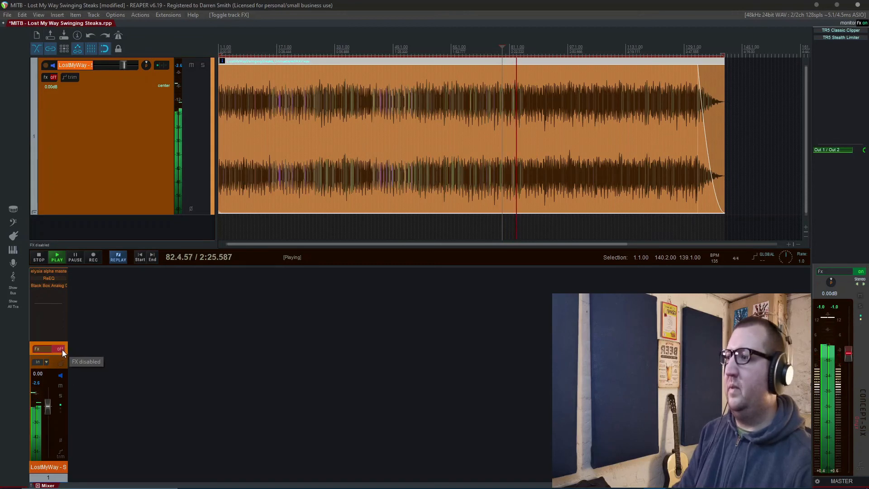
pyautogui.click(62, 349)
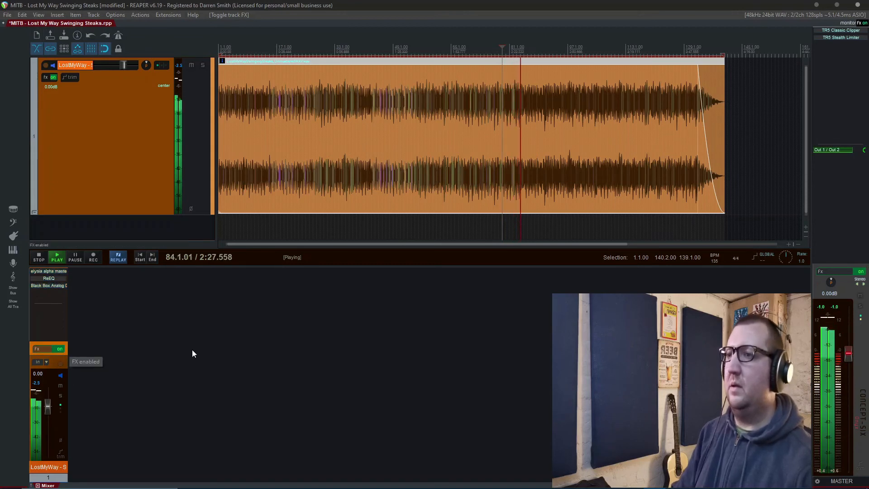
pyautogui.press('space')
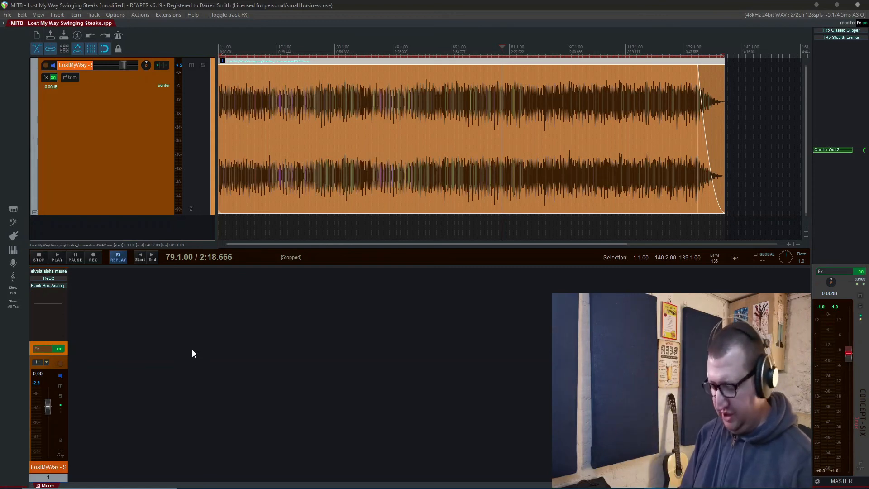
# - Review the track notes on width, brightness, vocals, clarity and saturation, and close them
pyautogui.press('n')
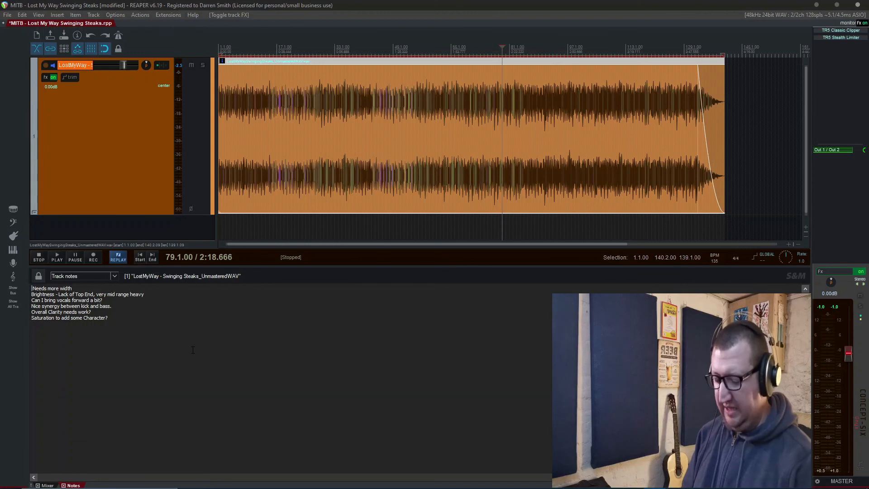
pyautogui.press('Escape')
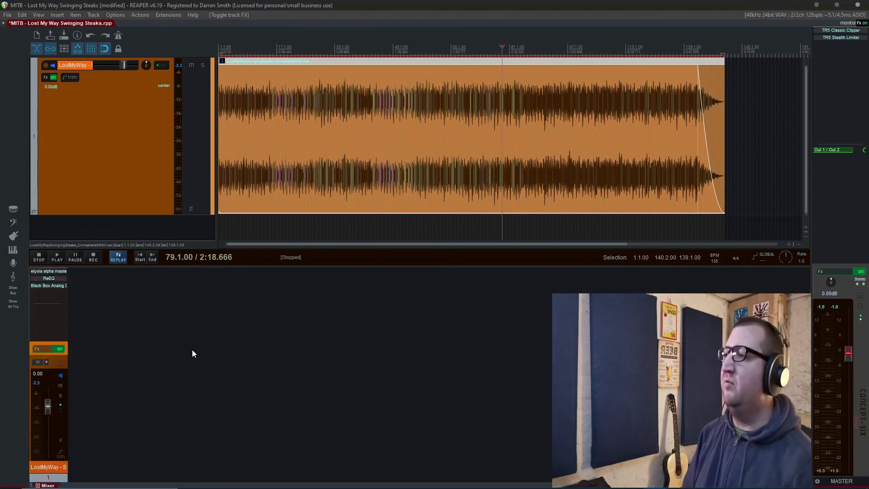